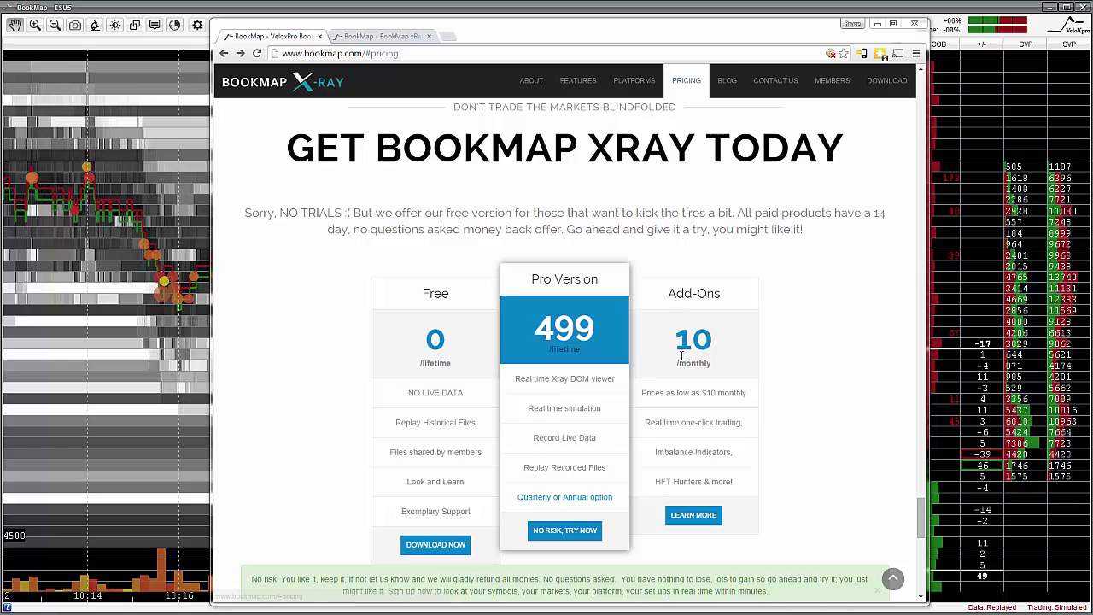
- Review the one-click trading add-on and members pages, then minimize Chrome to reveal the chart
{"action": "left_click", "coordinate": [707, 517]}
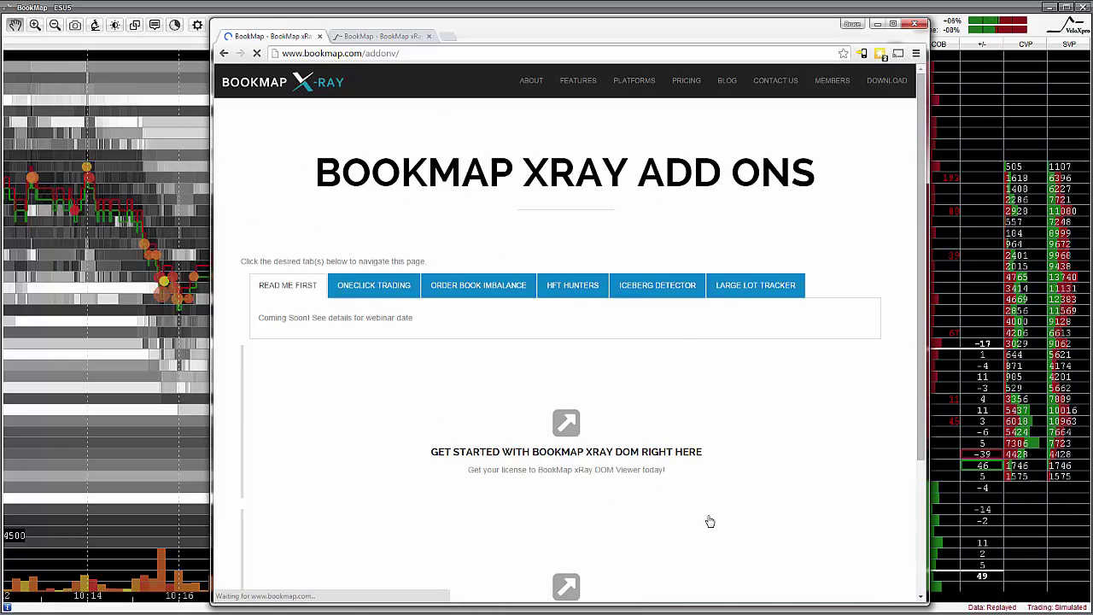
{"action": "left_click", "coordinate": [359, 288]}
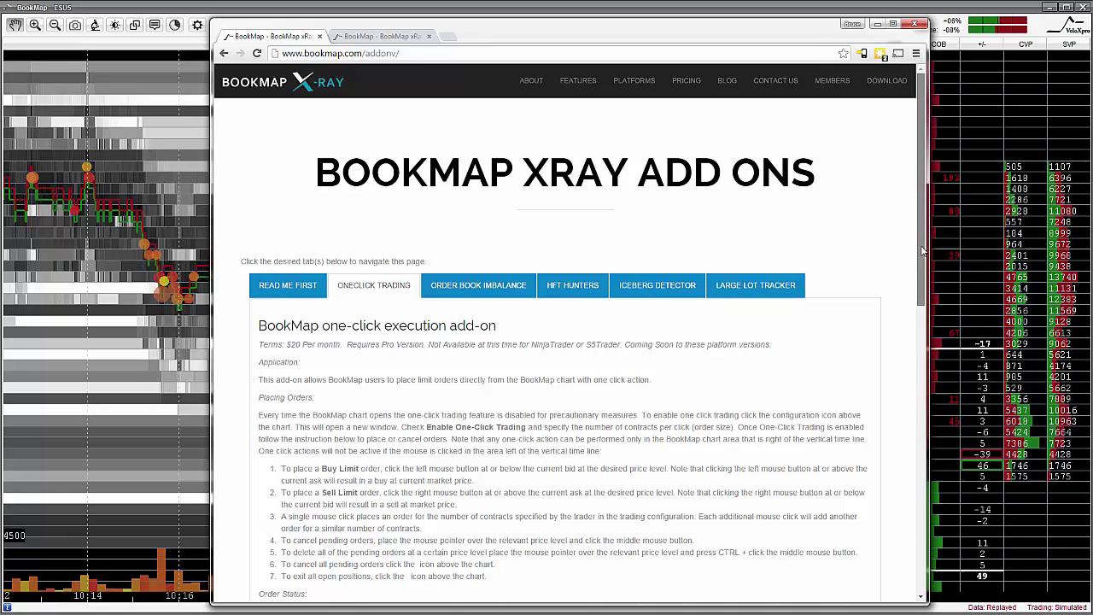
{"action": "mouse_move", "coordinate": [924, 248]}
{"action": "left_mouse_down"}
{"action": "mouse_move", "coordinate": [926, 280]}
{"action": "mouse_move", "coordinate": [923, 247]}
{"action": "left_mouse_up"}
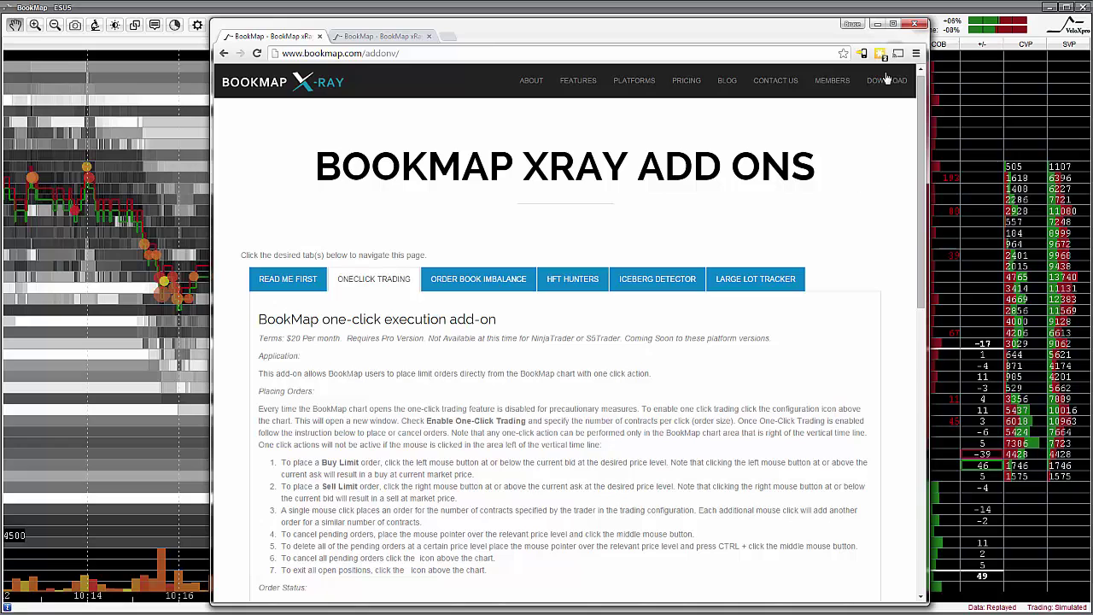
{"action": "left_click", "coordinate": [413, 37]}
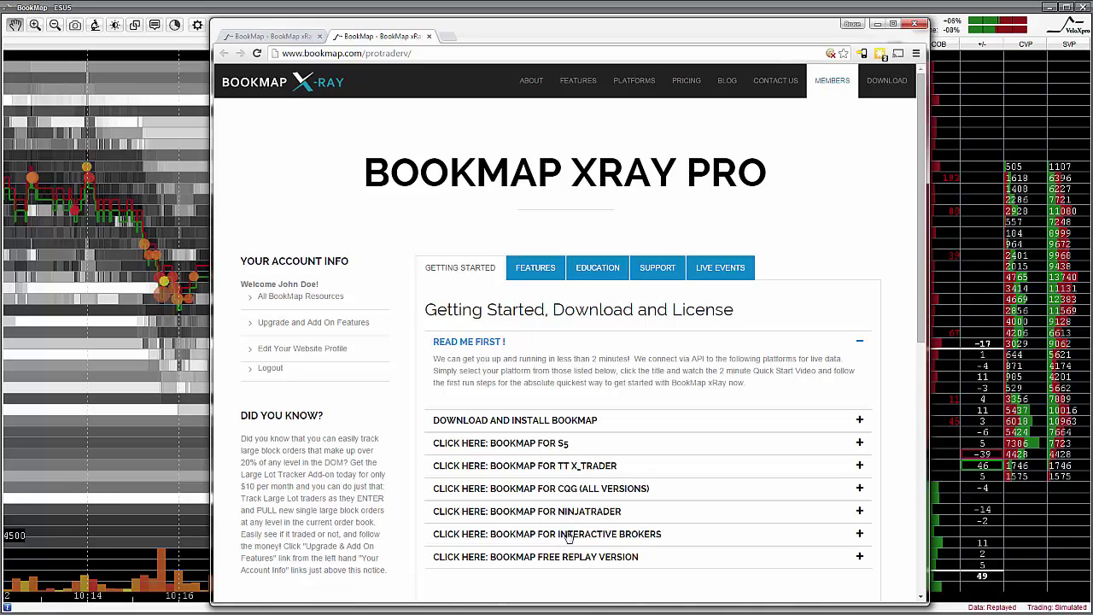
{"action": "left_click", "coordinate": [875, 24]}
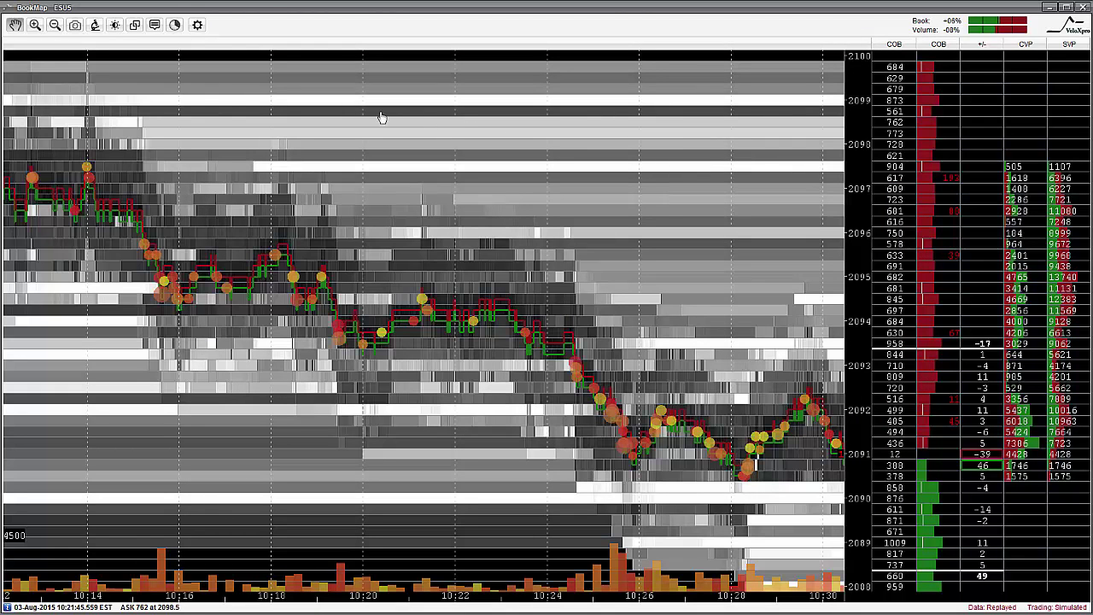
- Enable one-click trading with order size 1 in the chart's trading settings and save
{"action": "left_click", "coordinate": [197, 26]}
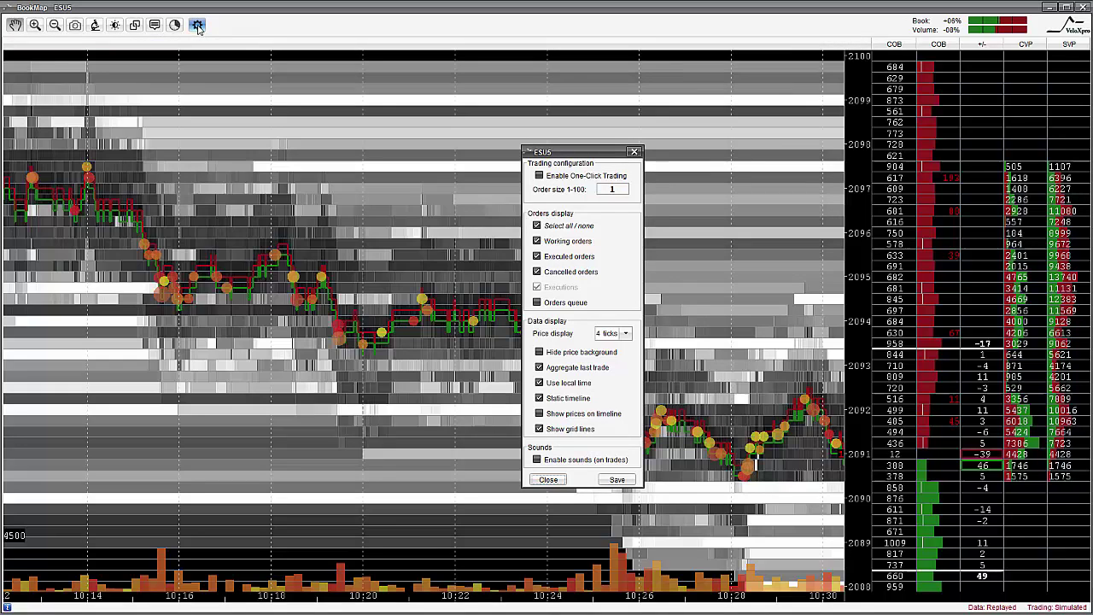
{"action": "left_click", "coordinate": [551, 178]}
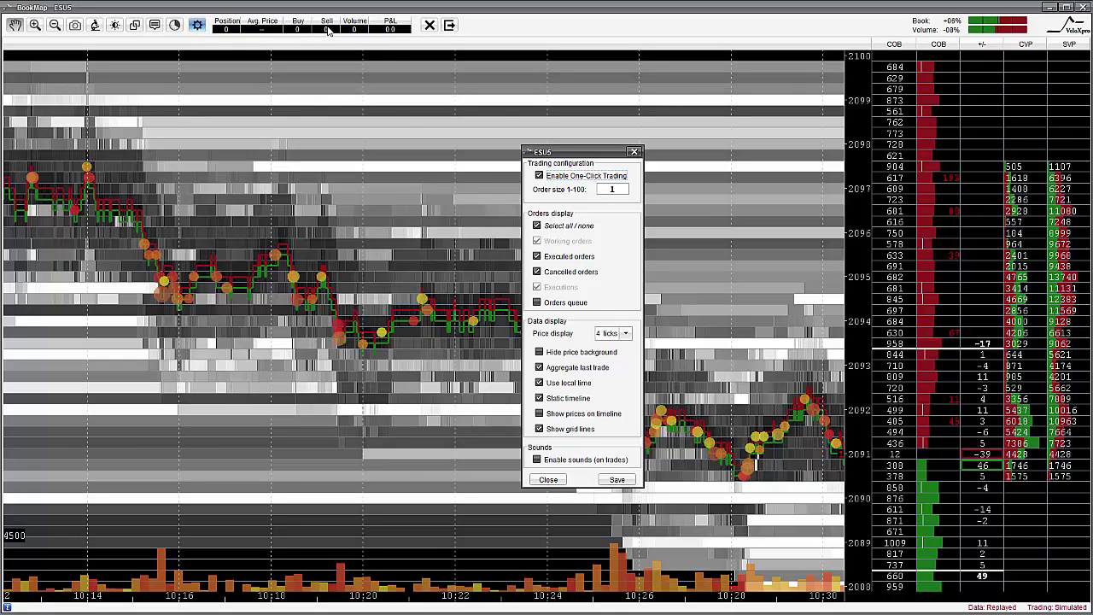
{"action": "left_click", "coordinate": [616, 192]}
{"action": "left_click", "coordinate": [617, 479]}
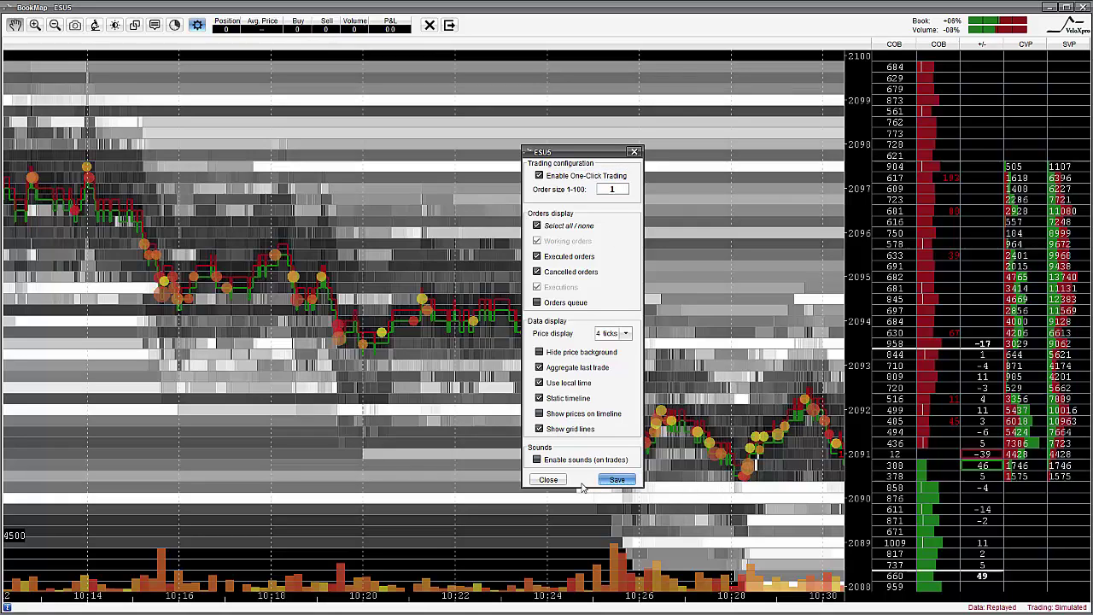
{"action": "left_click", "coordinate": [543, 480]}
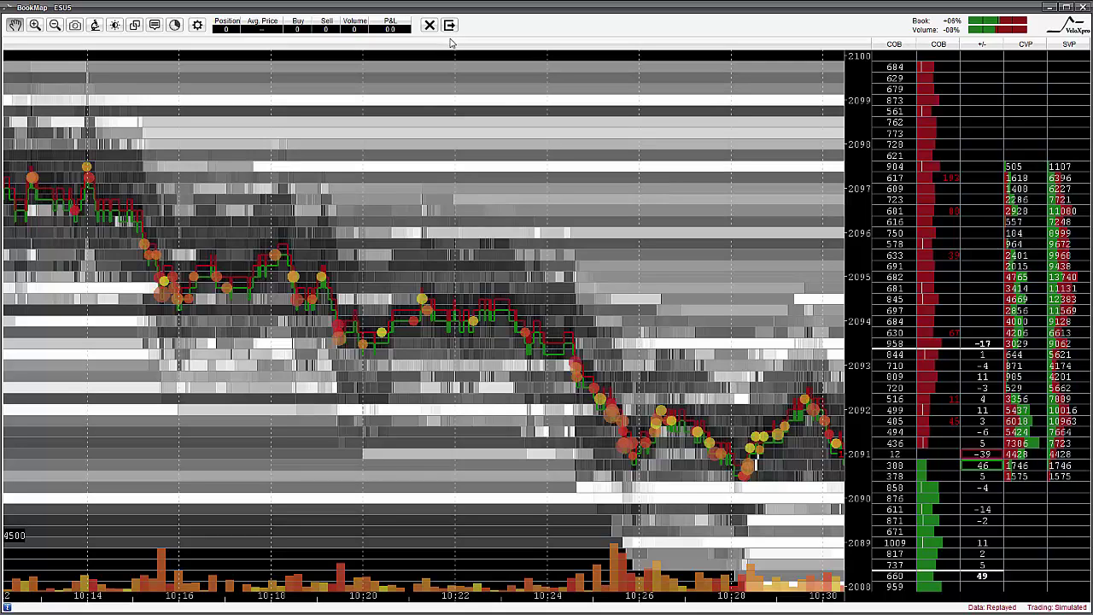
- Open Studies configuration, center it over the chart, and select Iceberg detector
{"action": "left_click", "coordinate": [94, 26]}
{"action": "left_click_drag", "start_coordinate": [814, 295], "coordinate": [536, 194]}
{"action": "left_click", "coordinate": [504, 208]}
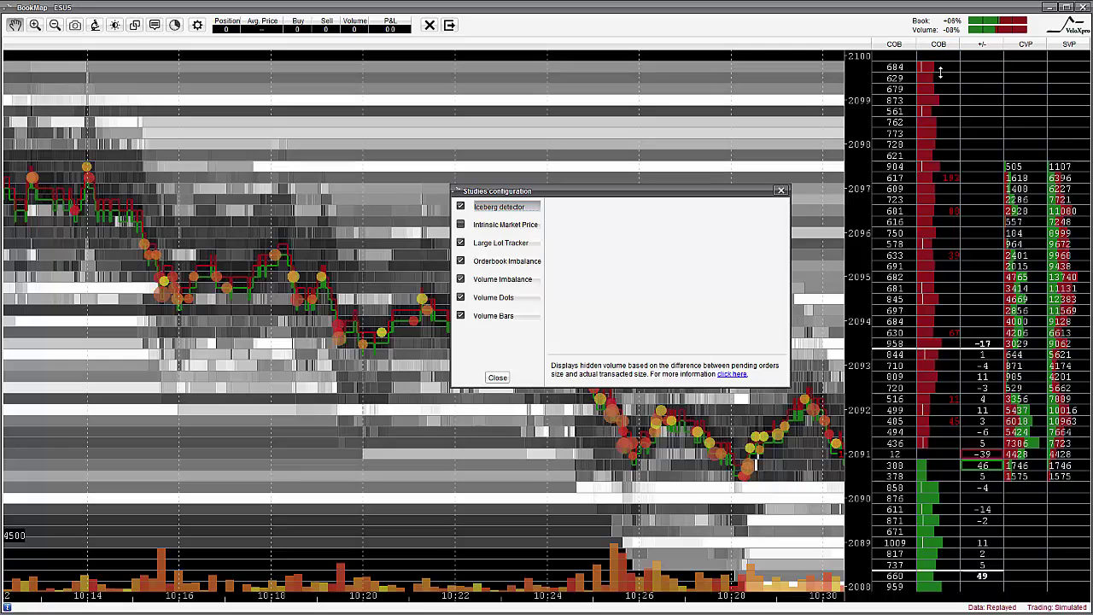
- Enable Intrinsic Market Price and nudge its hypothetical market order size up twice, then back down
{"action": "left_click", "coordinate": [501, 226]}
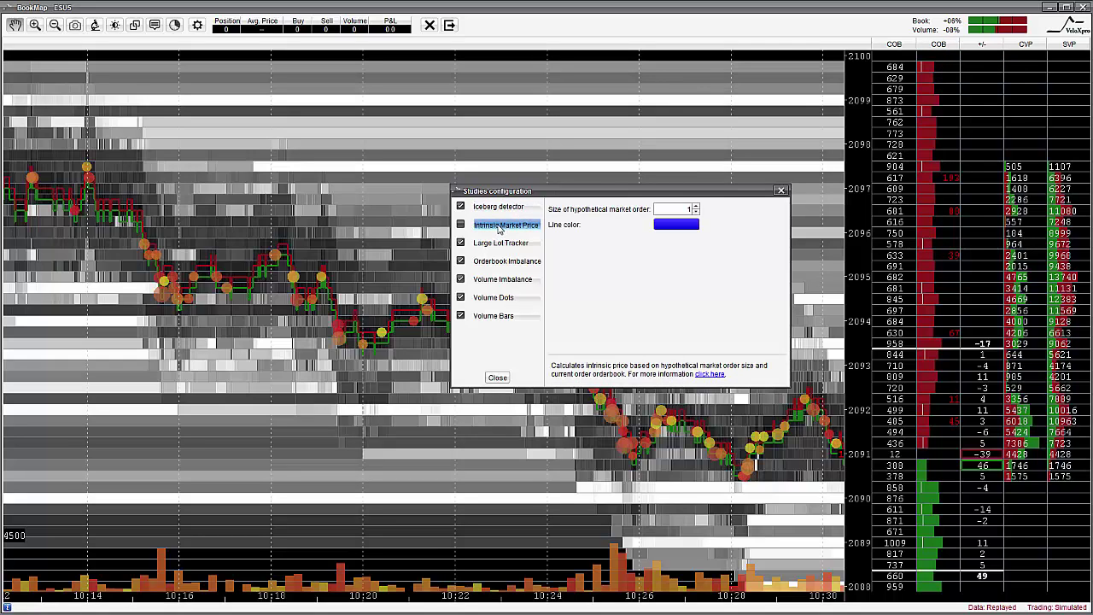
{"action": "left_click", "coordinate": [461, 226]}
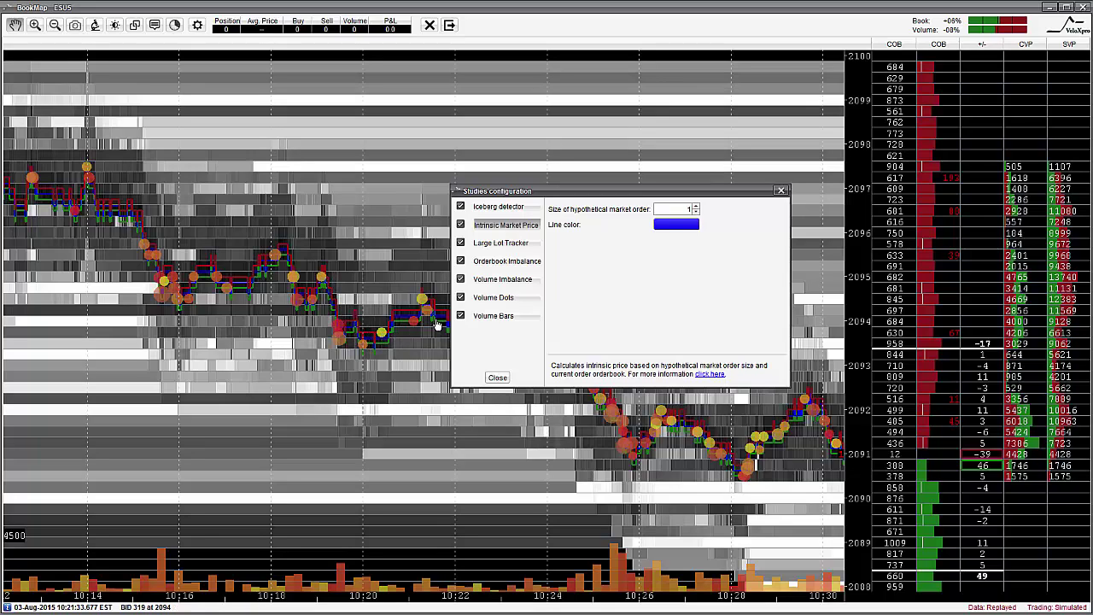
{"action": "left_click", "coordinate": [696, 207]}
{"action": "left_click", "coordinate": [696, 207]}
{"action": "left_click", "coordinate": [696, 206]}
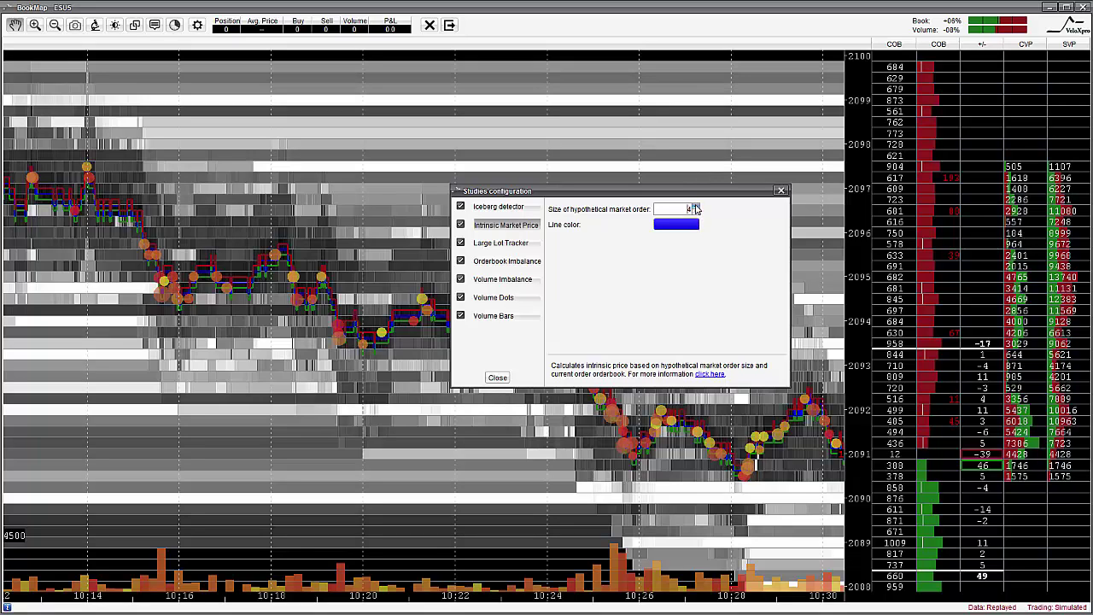
{"action": "left_click", "coordinate": [696, 214]}
{"action": "left_click", "coordinate": [695, 213]}
- Try the Large Lot Tracker percentage sliders, then restore defaults with 20 percent at price level
{"action": "left_click", "coordinate": [502, 244]}
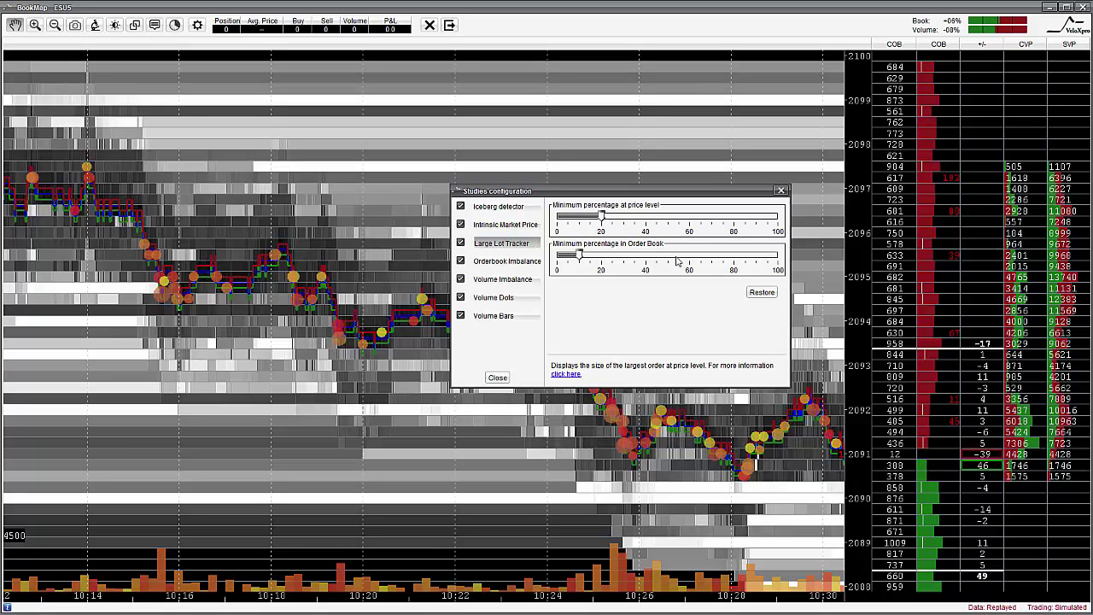
{"action": "mouse_move", "coordinate": [603, 219]}
{"action": "left_mouse_down"}
{"action": "mouse_move", "coordinate": [614, 220]}
{"action": "mouse_move", "coordinate": [603, 220]}
{"action": "left_mouse_up"}
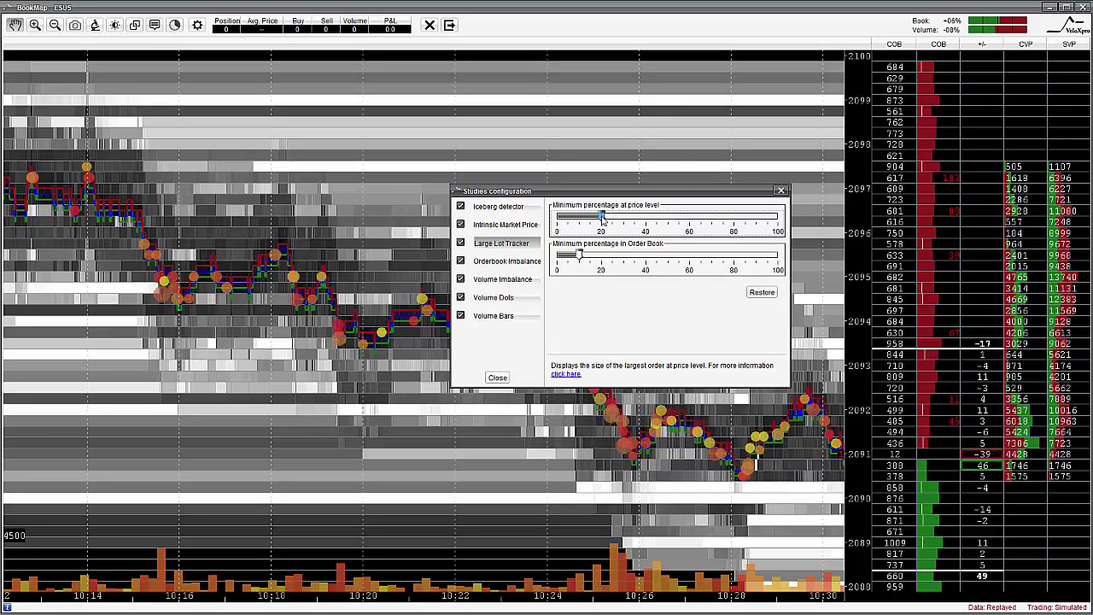
{"action": "left_click", "coordinate": [763, 293]}
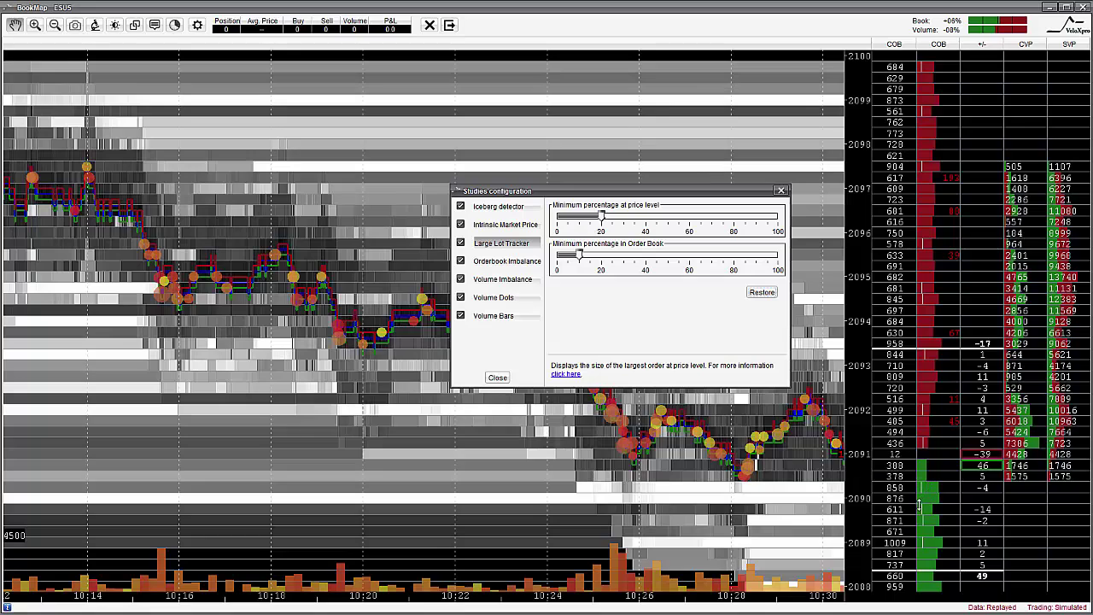
- Select Orderbook Imbalance to show its level-limiting and exponential-weighting options
{"action": "left_click", "coordinate": [509, 263]}
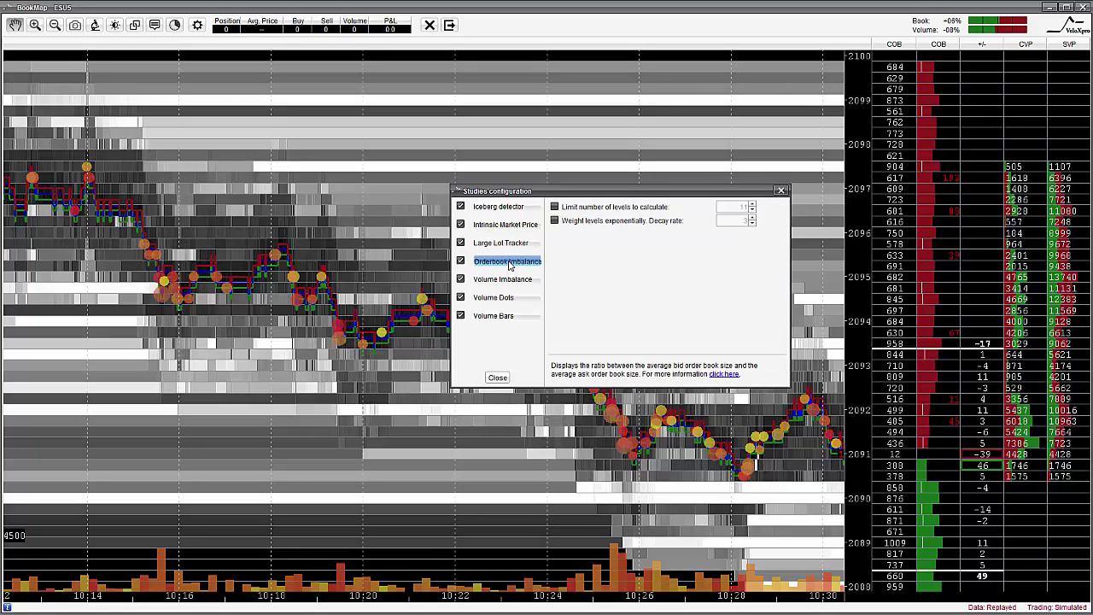
{"action": "key", "text": "Down"}
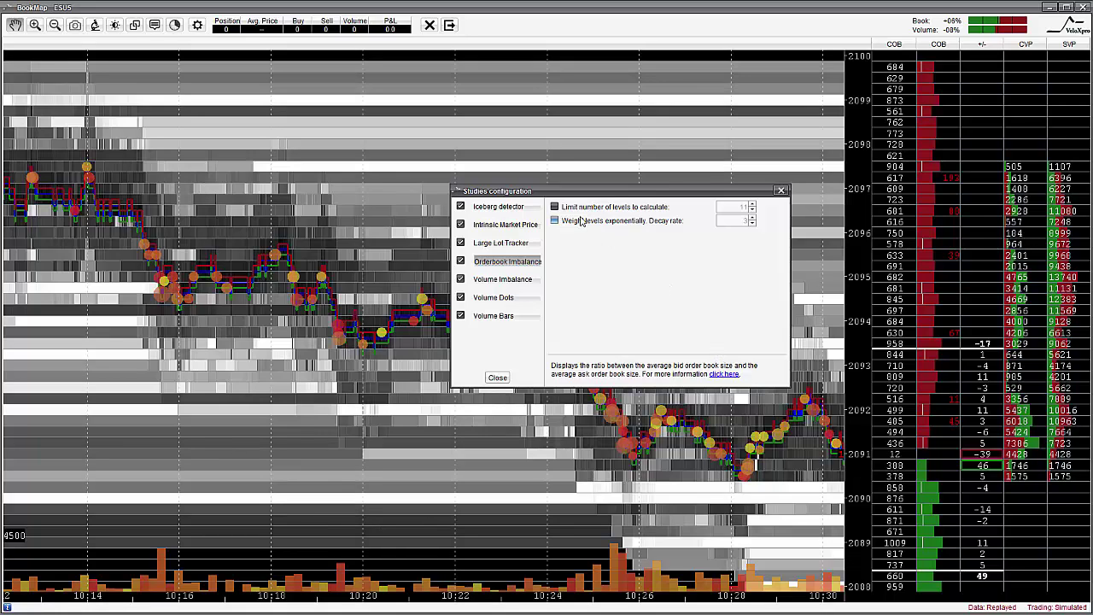
- Limit Orderbook Imbalance to 15 levels
{"action": "left_click", "coordinate": [554, 208]}
{"action": "left_click", "coordinate": [752, 210]}
{"action": "left_click", "coordinate": [752, 206]}
{"action": "left_click", "coordinate": [752, 205]}
- Turn on exponential level weighting and raise the decay rate
{"action": "left_click", "coordinate": [557, 221]}
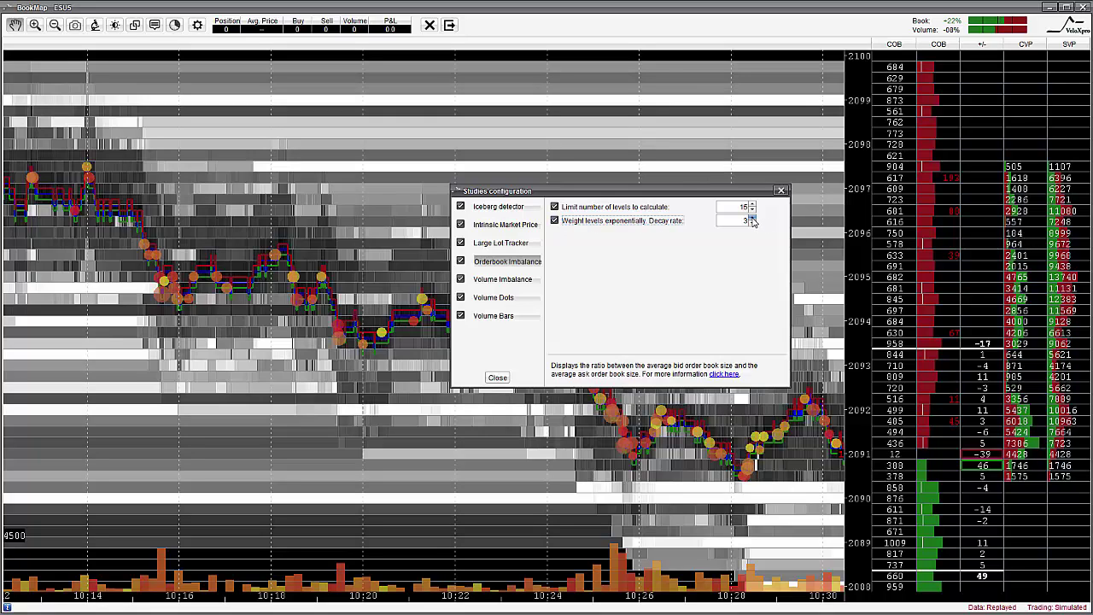
{"action": "left_click", "coordinate": [663, 223]}
{"action": "left_click", "coordinate": [556, 222]}
{"action": "left_click", "coordinate": [746, 221]}
{"action": "left_click", "coordinate": [751, 219]}
{"action": "left_click", "coordinate": [513, 283]}
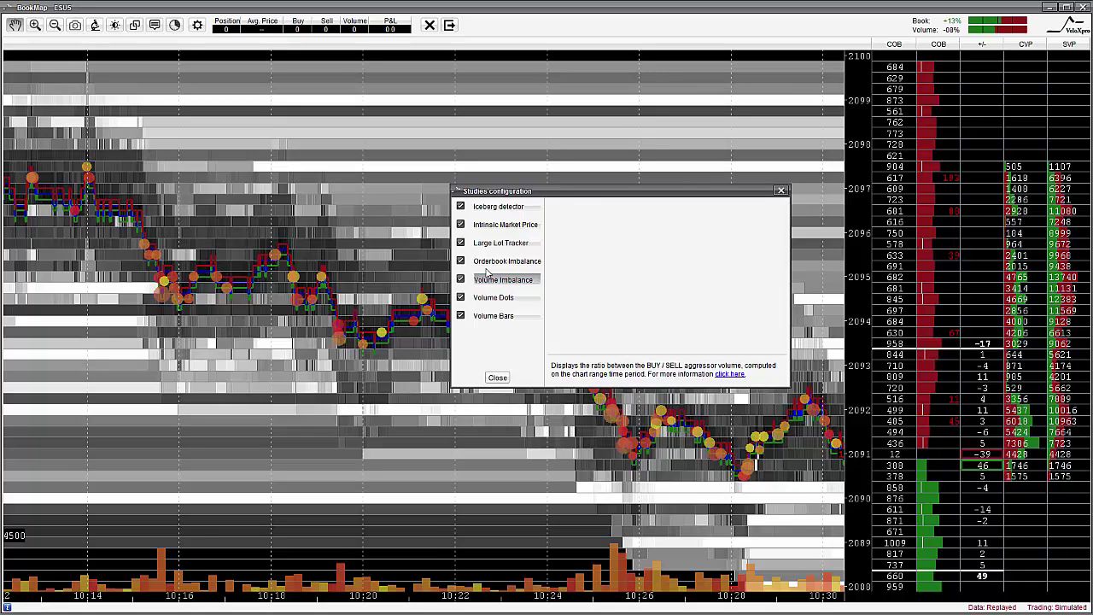
- Toggle Volume Imbalance off and back on, then close the studies configuration window
{"action": "left_click", "coordinate": [460, 280]}
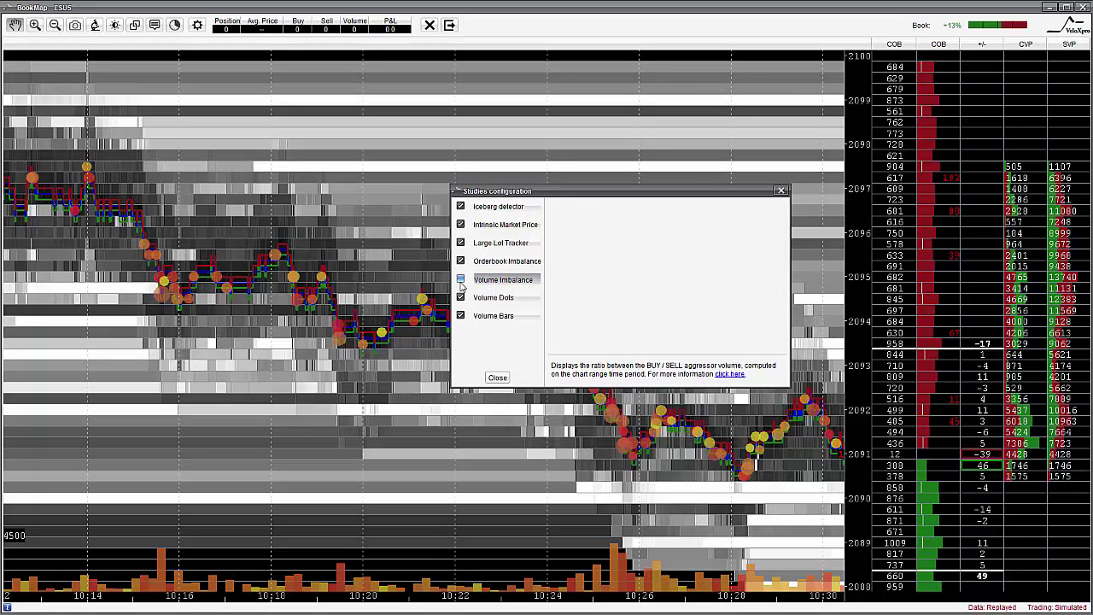
{"action": "left_click", "coordinate": [460, 280]}
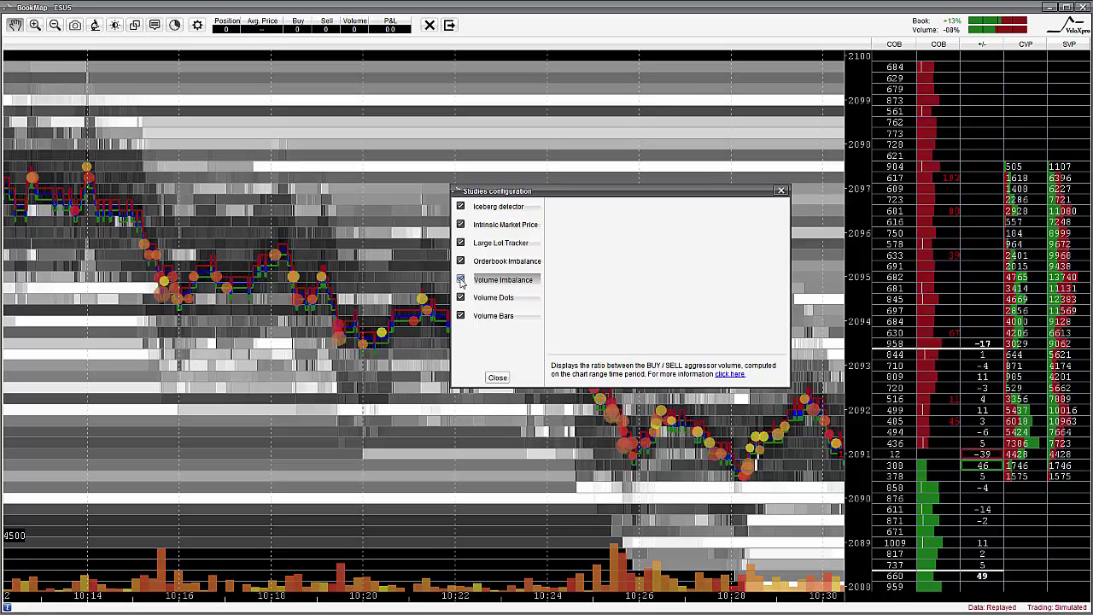
{"action": "left_click", "coordinate": [501, 284]}
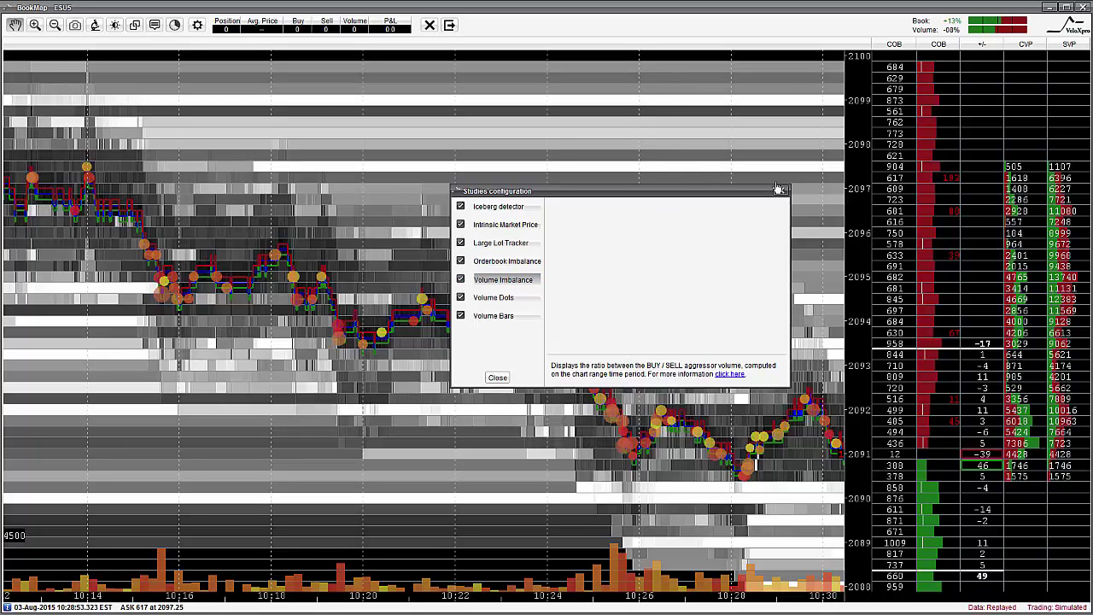
{"action": "left_click", "coordinate": [502, 378]}
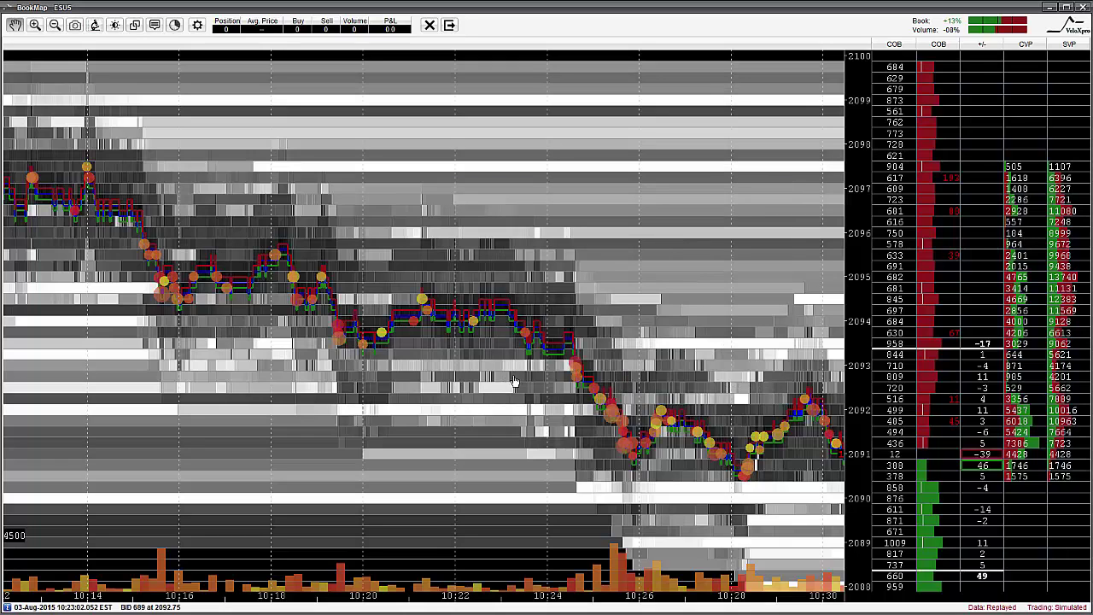